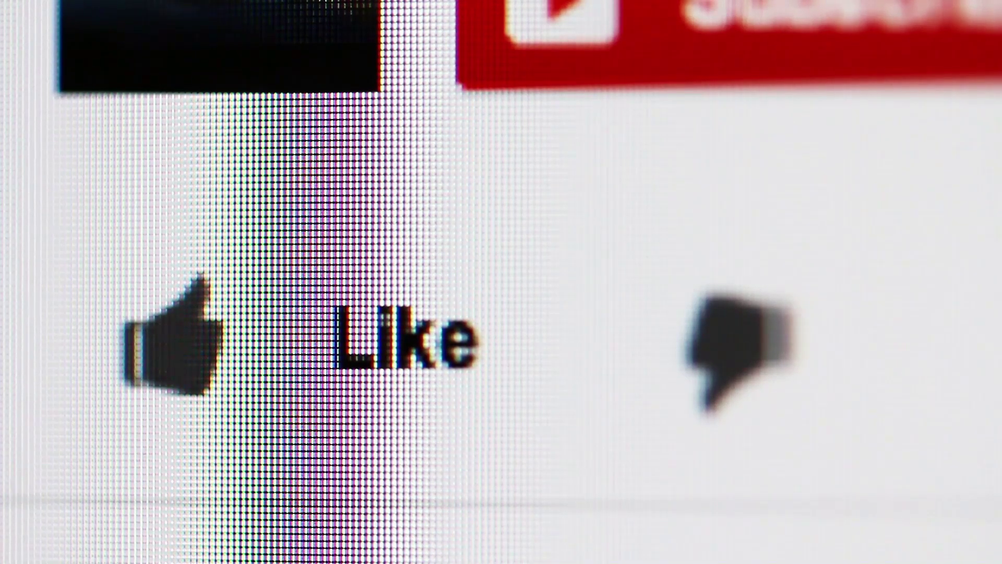
{"action": "left_click", "coordinate": [432, 320]}
{"action": "left_click", "coordinate": [427, 322]}
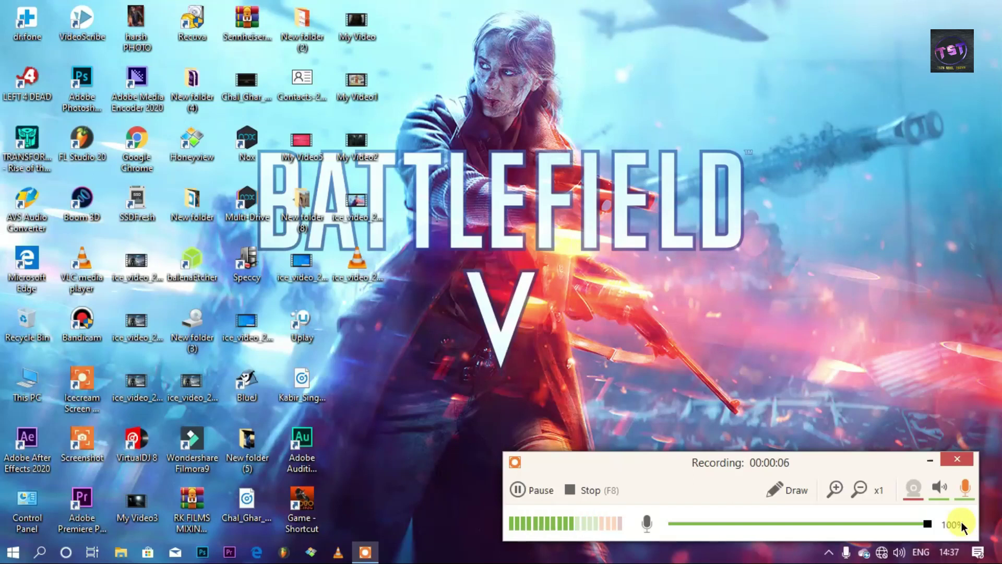
- Open Computer Management for This PC, minimize the recorder window, and show the Device Manager
{"action": "right_click", "coordinate": [30, 387]}
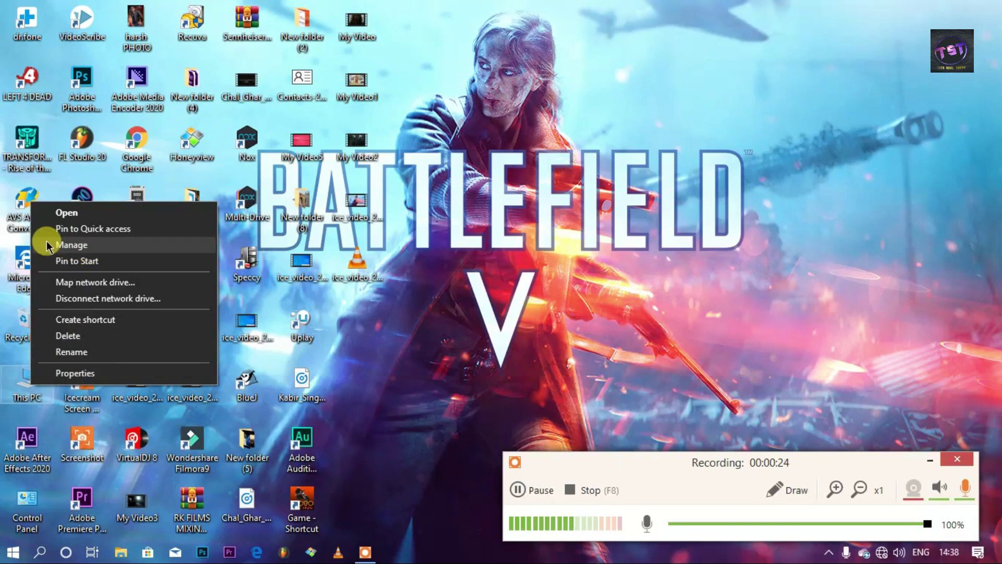
{"action": "left_click", "coordinate": [96, 244]}
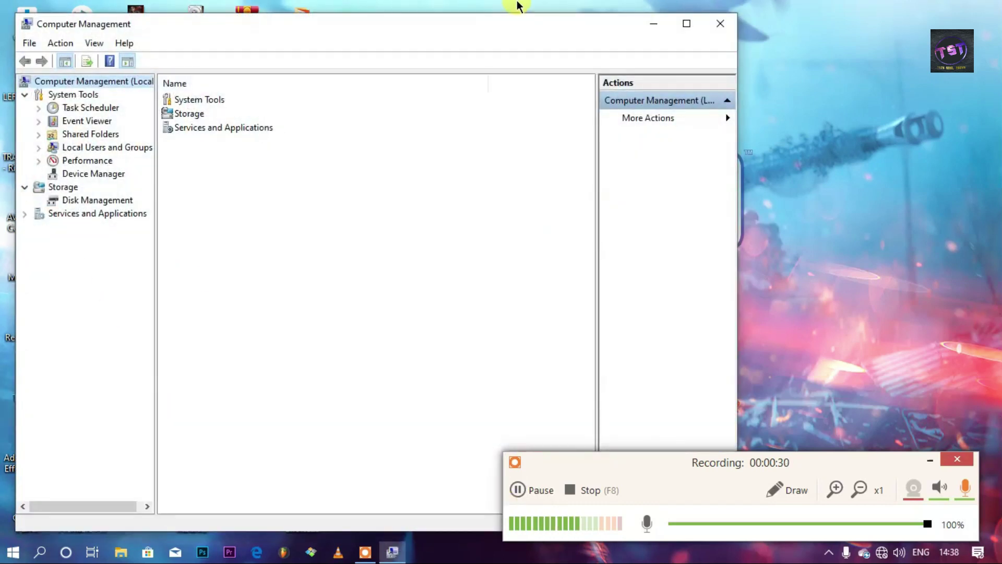
{"action": "left_click_drag", "start_coordinate": [286, 30], "coordinate": [348, 27]}
{"action": "left_click", "coordinate": [930, 459]}
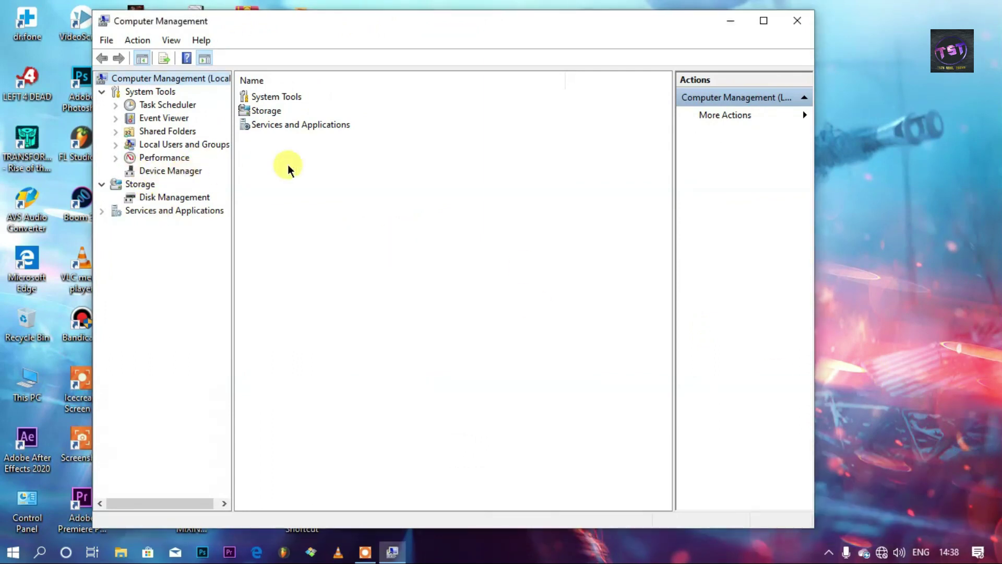
{"action": "left_click", "coordinate": [157, 170]}
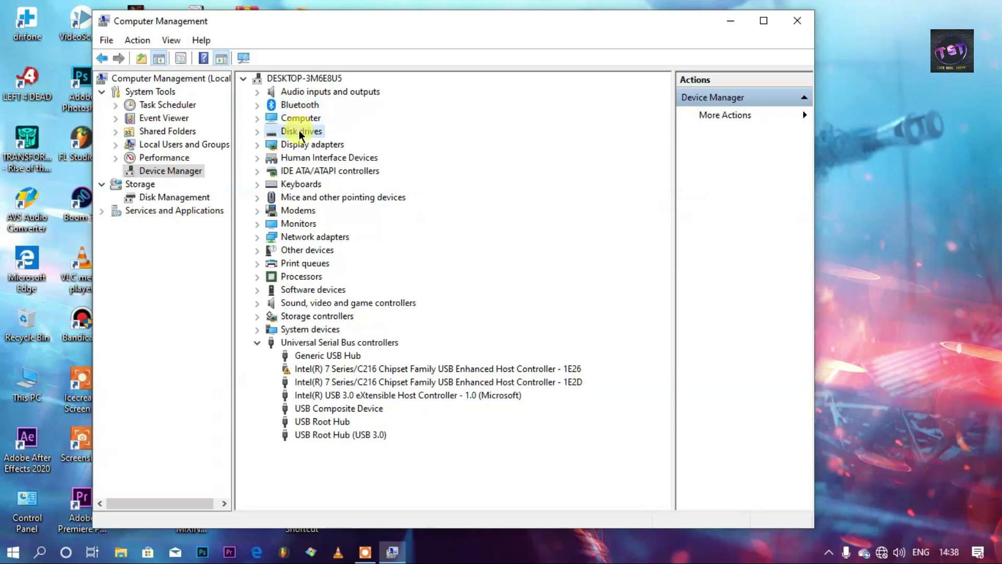
- Check which graphics device is listed under Display adapters, then collapse the category
{"action": "double_click", "coordinate": [309, 146]}
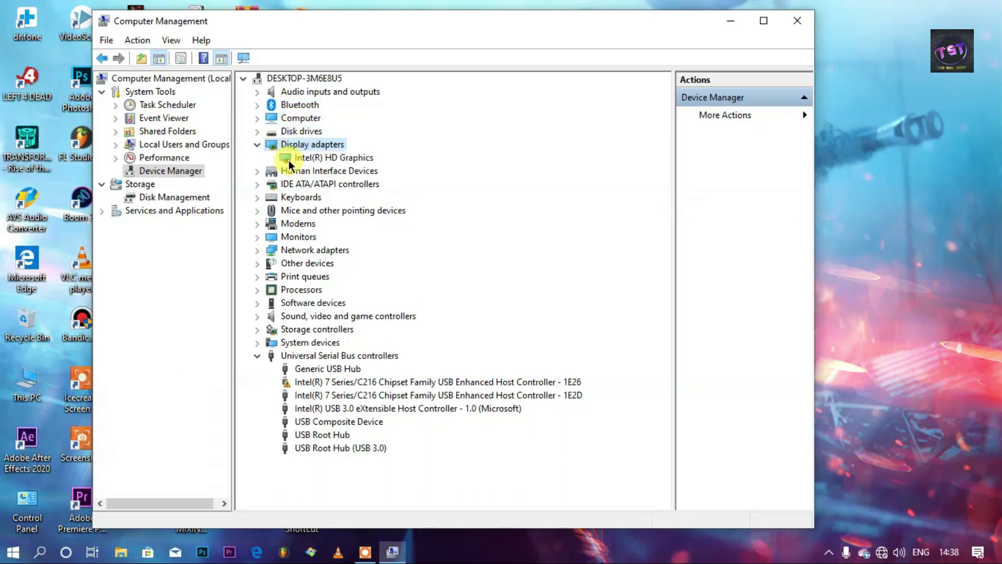
{"action": "left_click", "coordinate": [320, 157]}
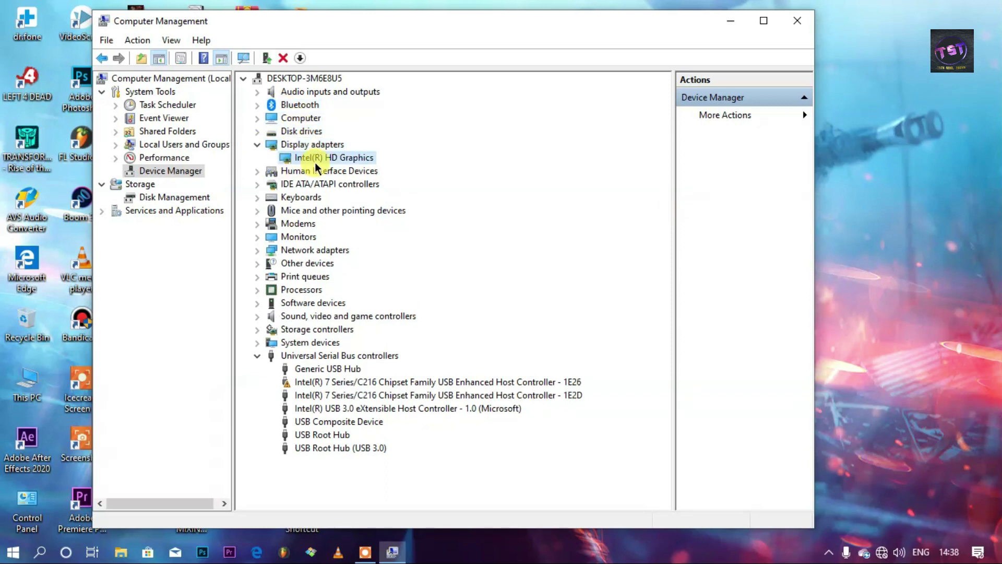
{"action": "left_click", "coordinate": [257, 145]}
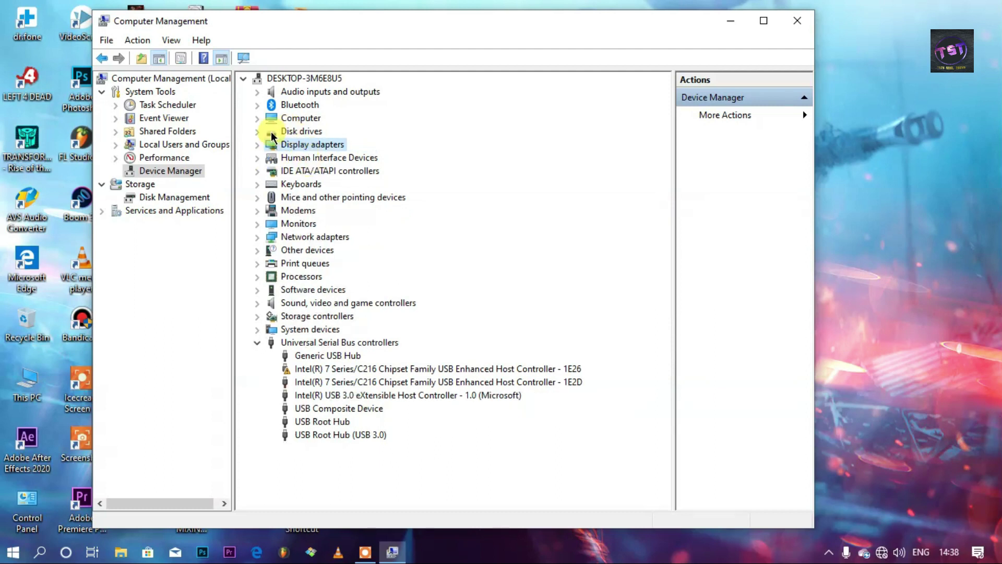
- Examine the disk drives, Bluetooth, audio, processors, sound controllers and network adapters categories for their installed devices
{"action": "left_click", "coordinate": [258, 132]}
{"action": "left_click", "coordinate": [258, 132]}
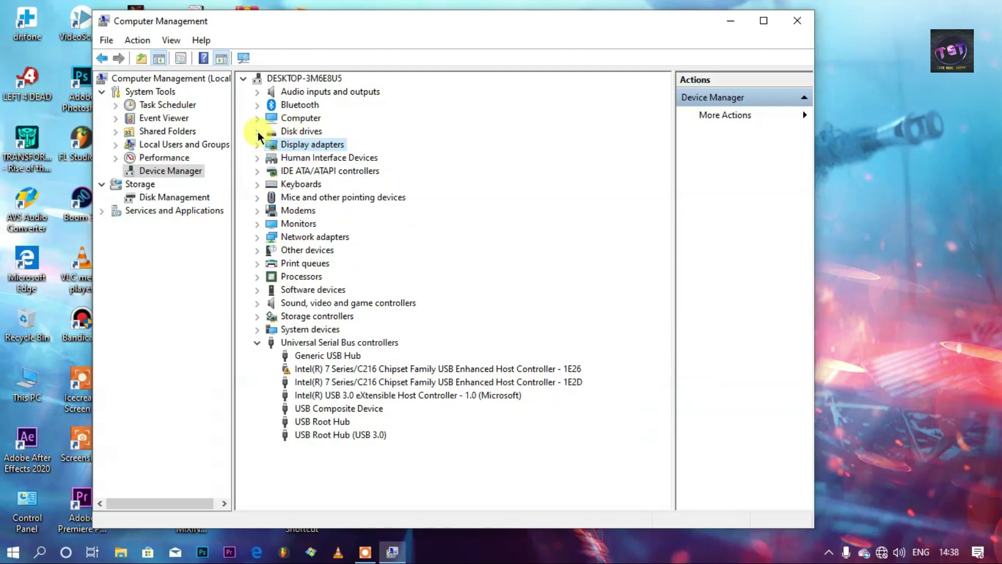
{"action": "left_click", "coordinate": [256, 105]}
{"action": "left_click", "coordinate": [256, 107]}
{"action": "left_click", "coordinate": [257, 92]}
{"action": "left_click", "coordinate": [257, 92]}
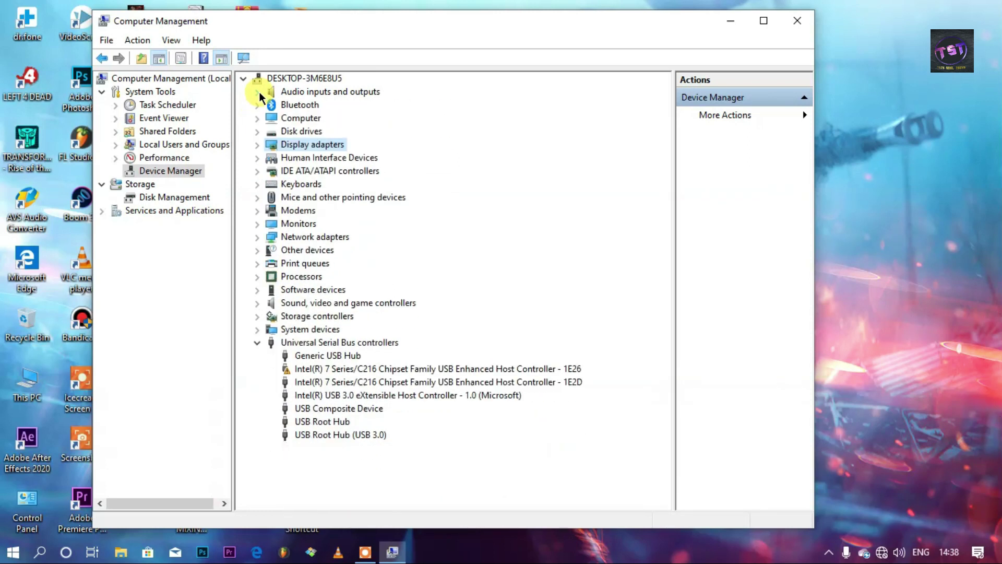
{"action": "left_click", "coordinate": [258, 277]}
{"action": "left_click", "coordinate": [258, 277]}
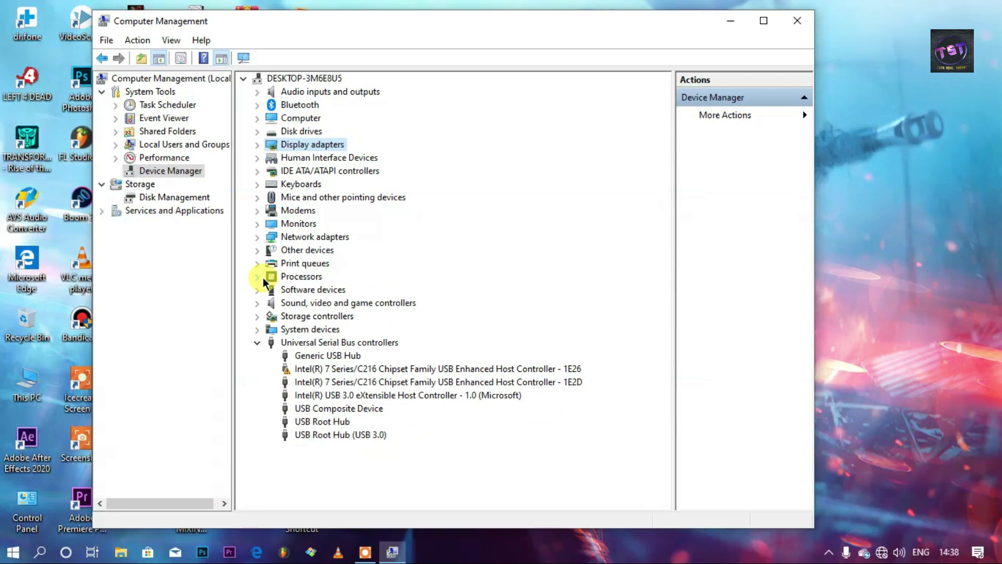
{"action": "left_click", "coordinate": [258, 303]}
{"action": "left_click", "coordinate": [257, 304]}
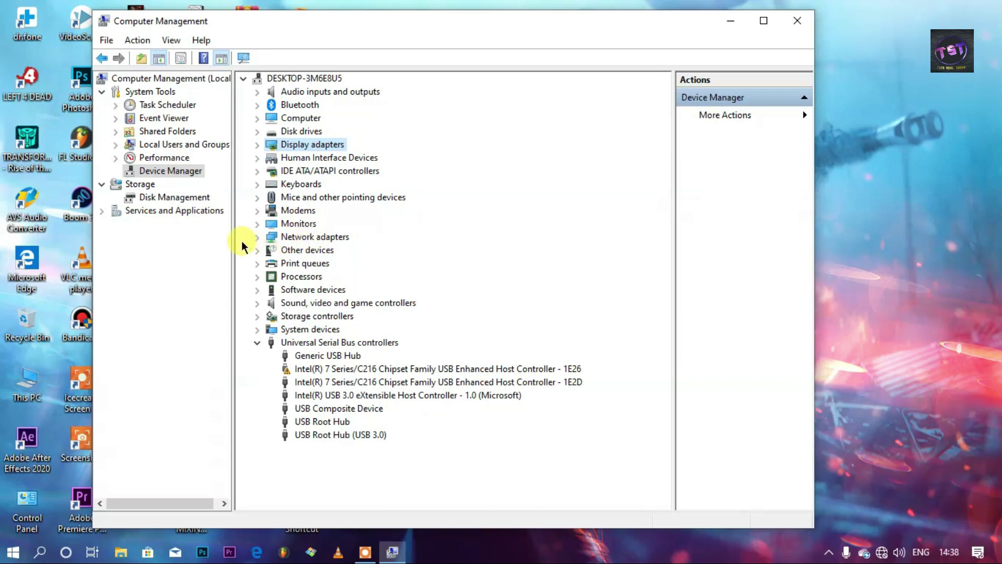
{"action": "left_click", "coordinate": [265, 241]}
{"action": "left_click", "coordinate": [261, 238]}
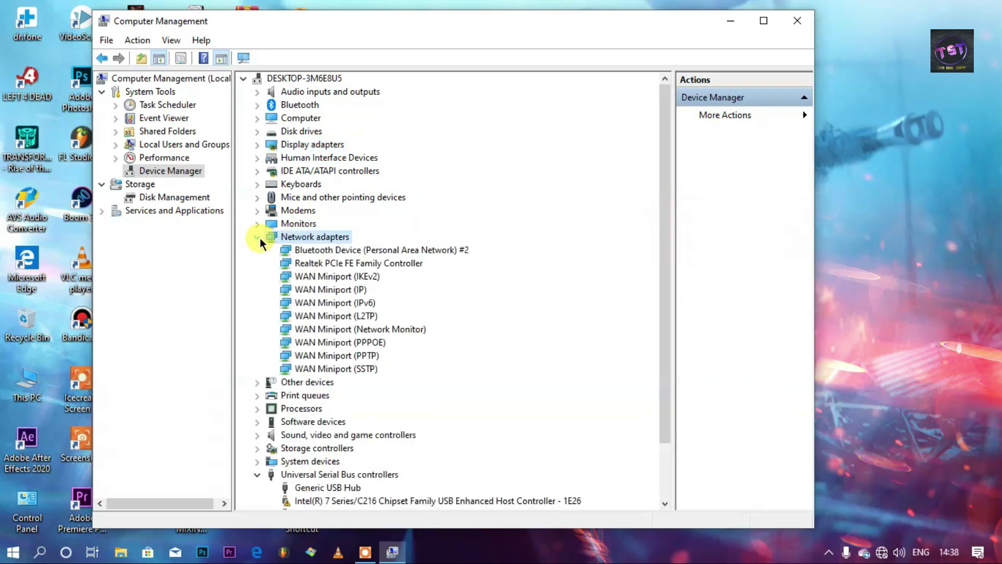
{"action": "left_click", "coordinate": [257, 237]}
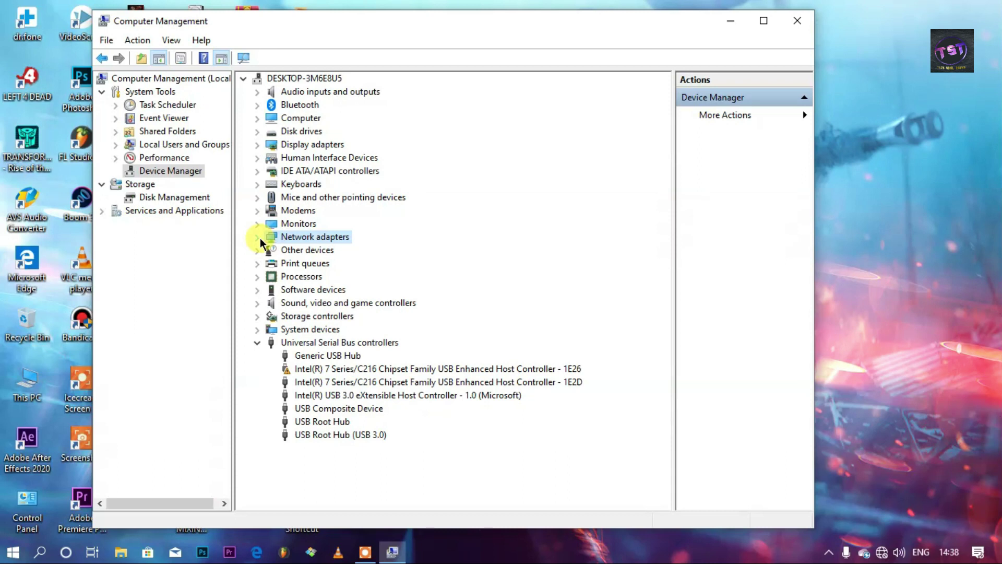
- View the driver information in the properties of the Intel(R) HD Graphics display adapter, then dismiss the dialog
{"action": "left_click", "coordinate": [259, 146]}
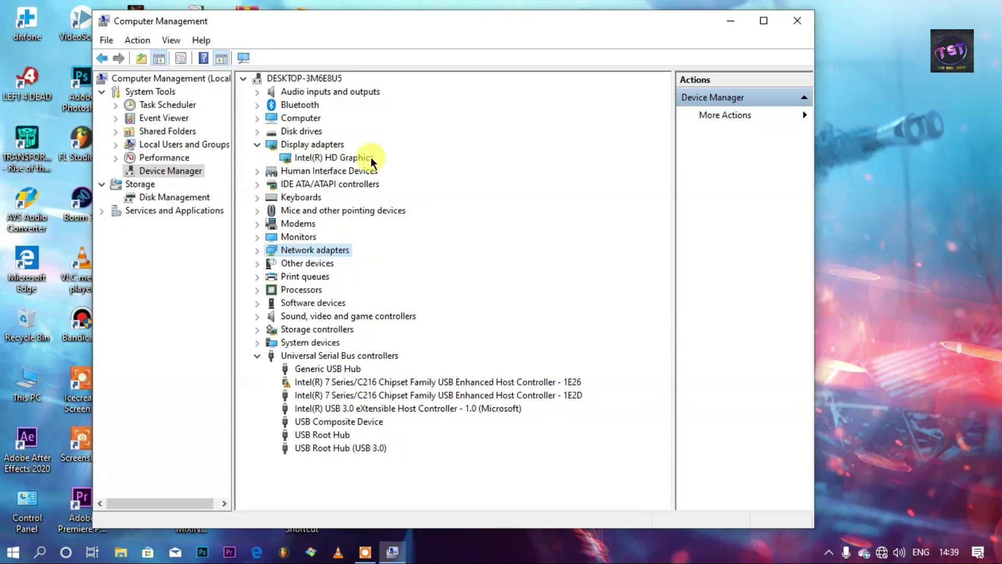
{"action": "left_click", "coordinate": [307, 159]}
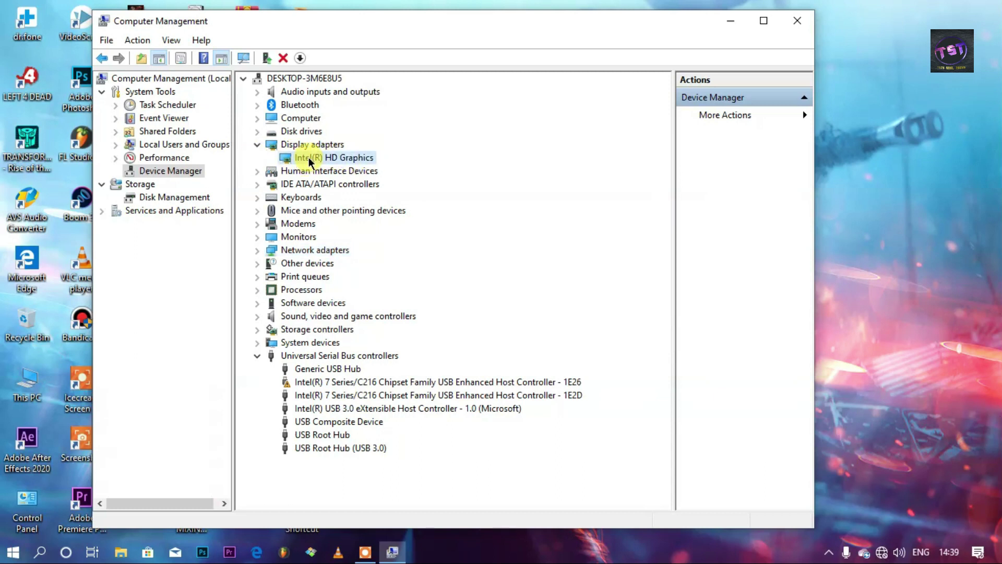
{"action": "right_click", "coordinate": [309, 159]}
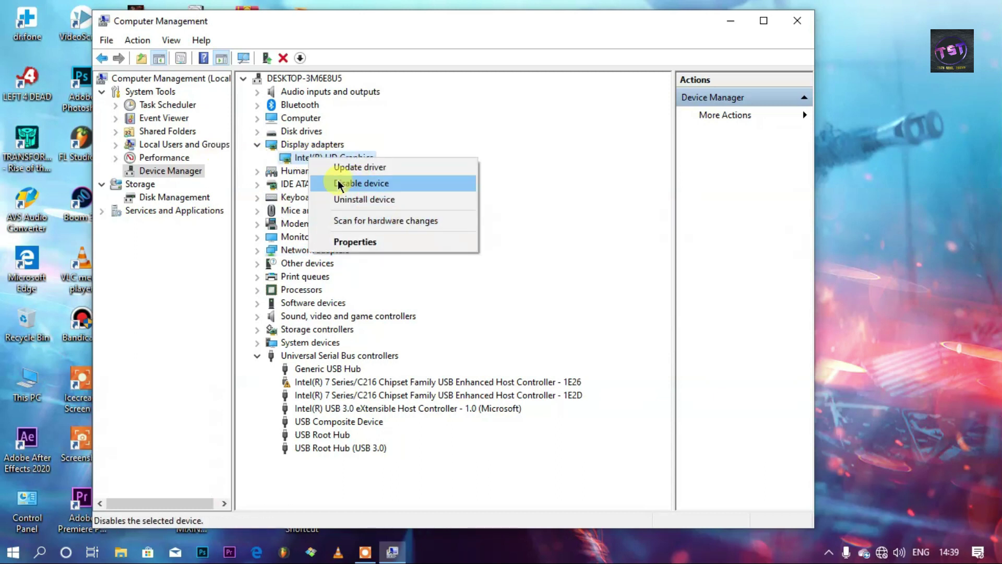
{"action": "left_click", "coordinate": [375, 241]}
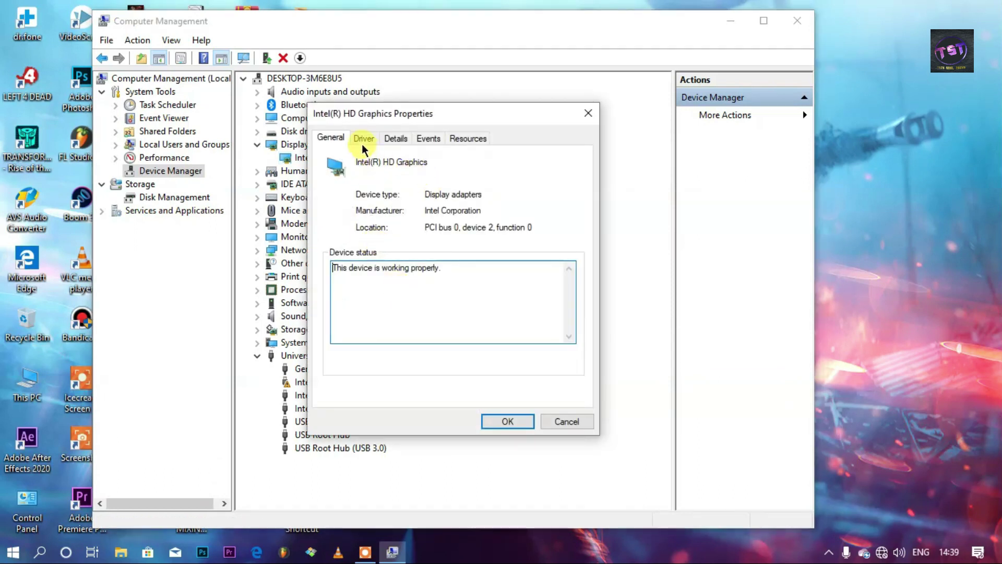
{"action": "left_click", "coordinate": [362, 139]}
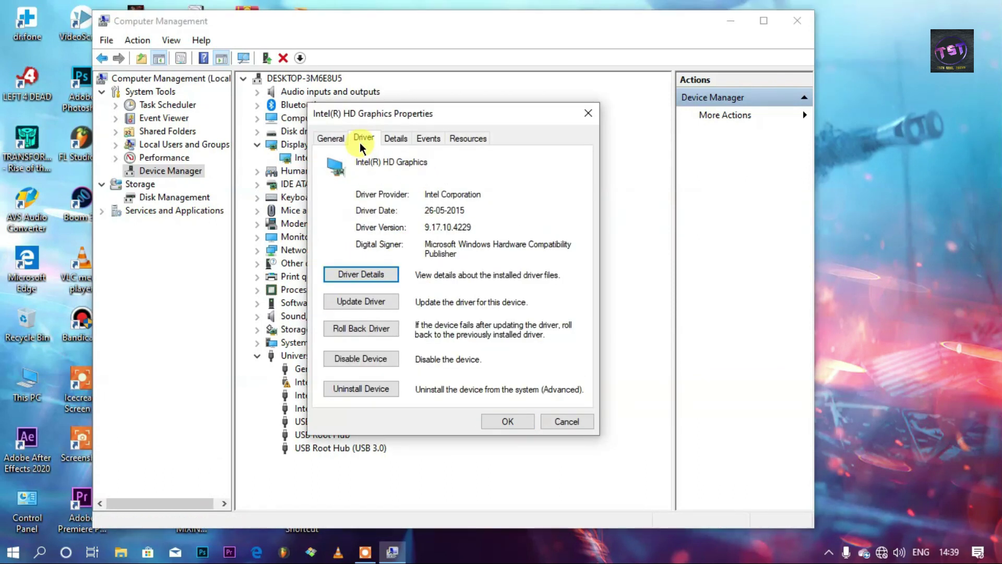
{"action": "left_click", "coordinate": [566, 424]}
- Run a driver update for the Intel(R) HD Graphics adapter using the automatic driver search, and close the wizard
{"action": "right_click", "coordinate": [330, 159]}
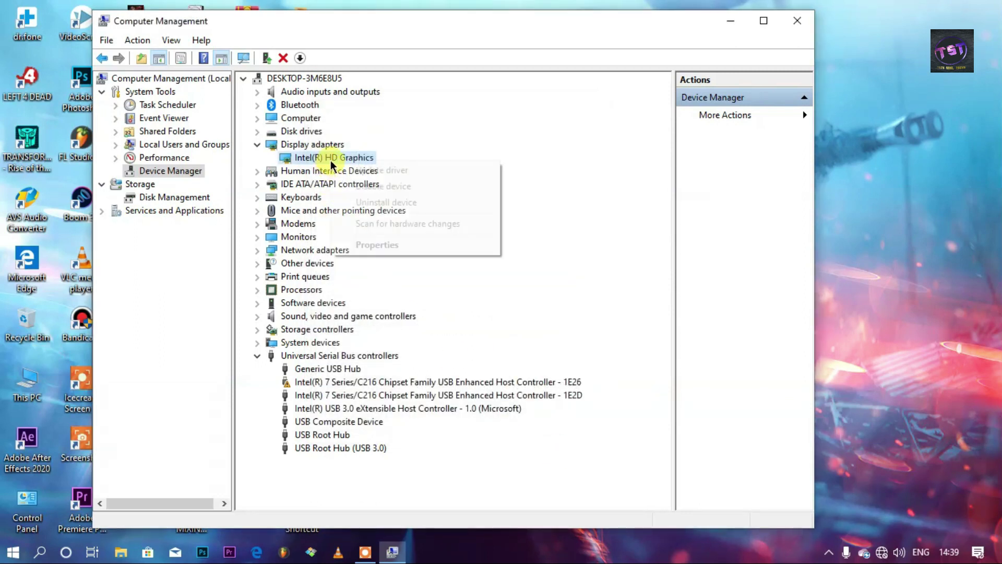
{"action": "left_click", "coordinate": [393, 170]}
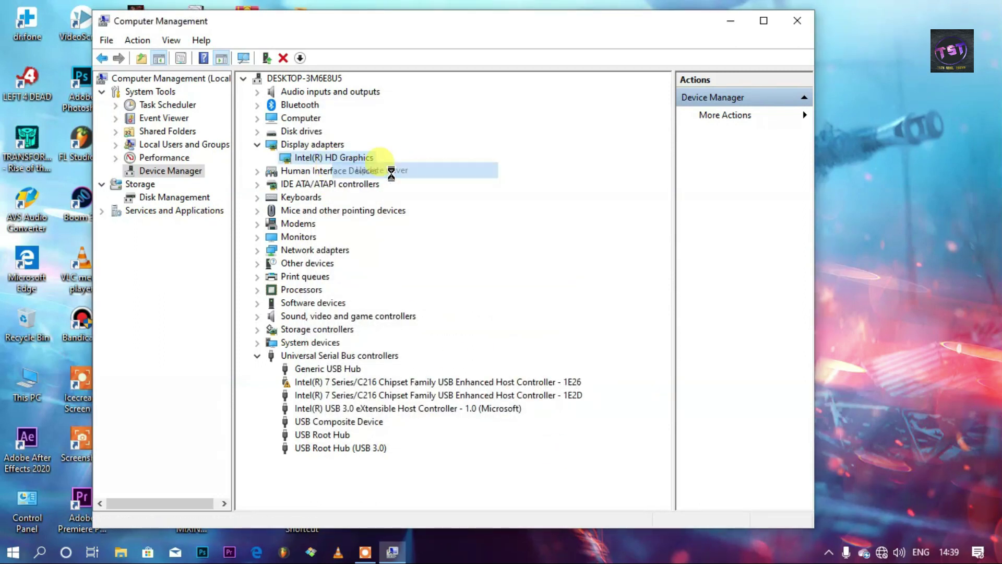
{"action": "left_click_drag", "start_coordinate": [367, 134], "coordinate": [436, 140]}
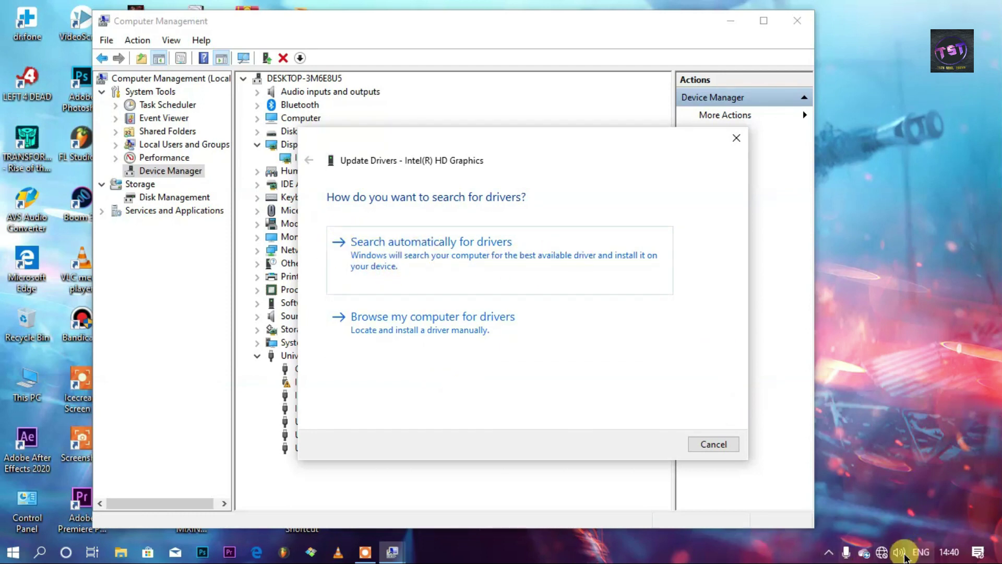
{"action": "mouse_move", "coordinate": [880, 557]}
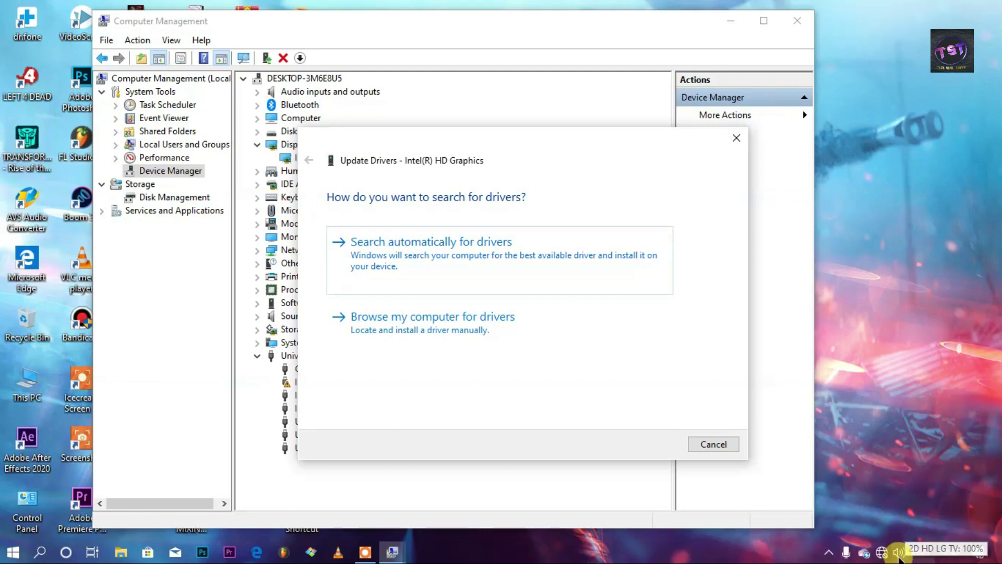
{"action": "left_click", "coordinate": [407, 258]}
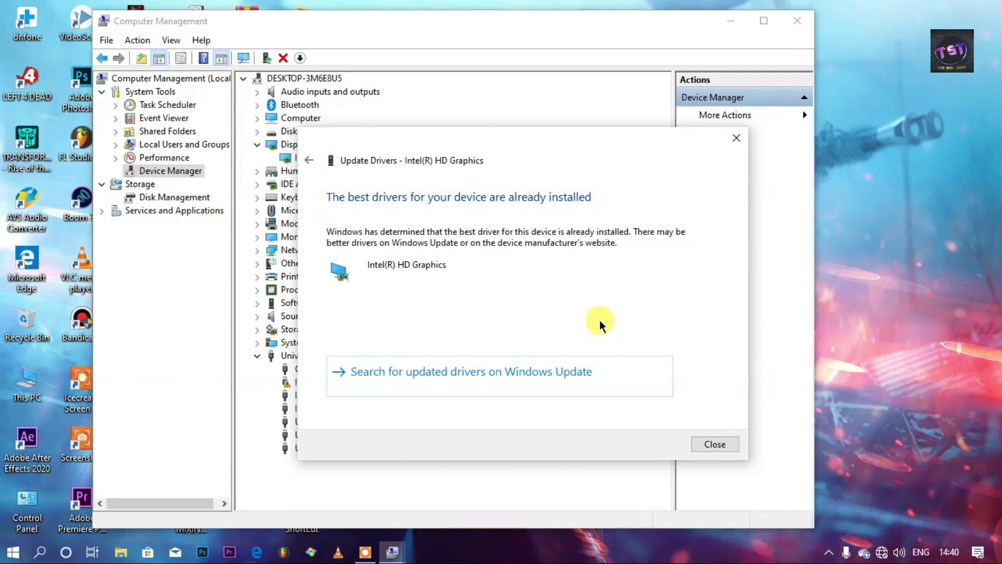
{"action": "left_click", "coordinate": [715, 444]}
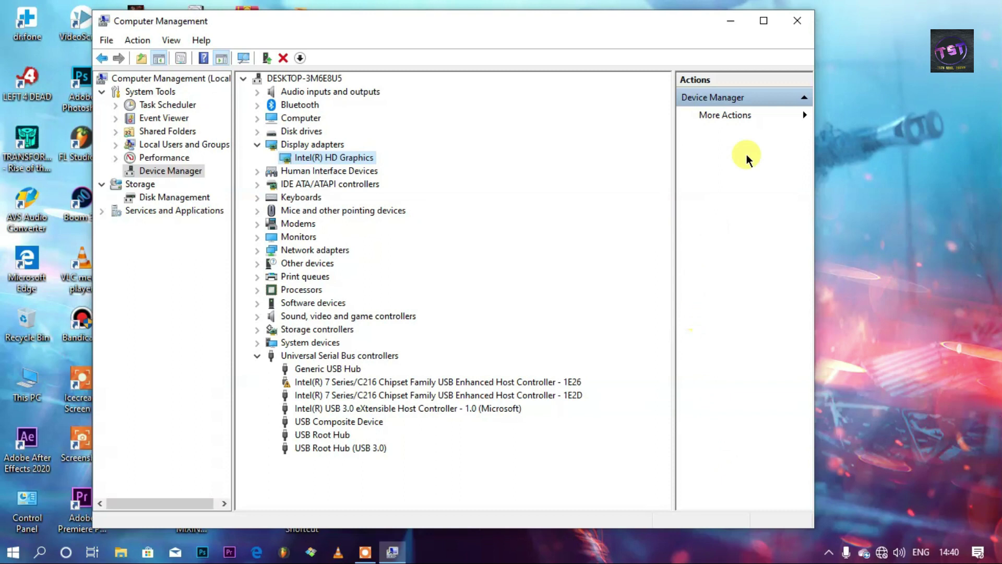
- Close Computer Management and bring back the screen recorder window
{"action": "left_click", "coordinate": [787, 22]}
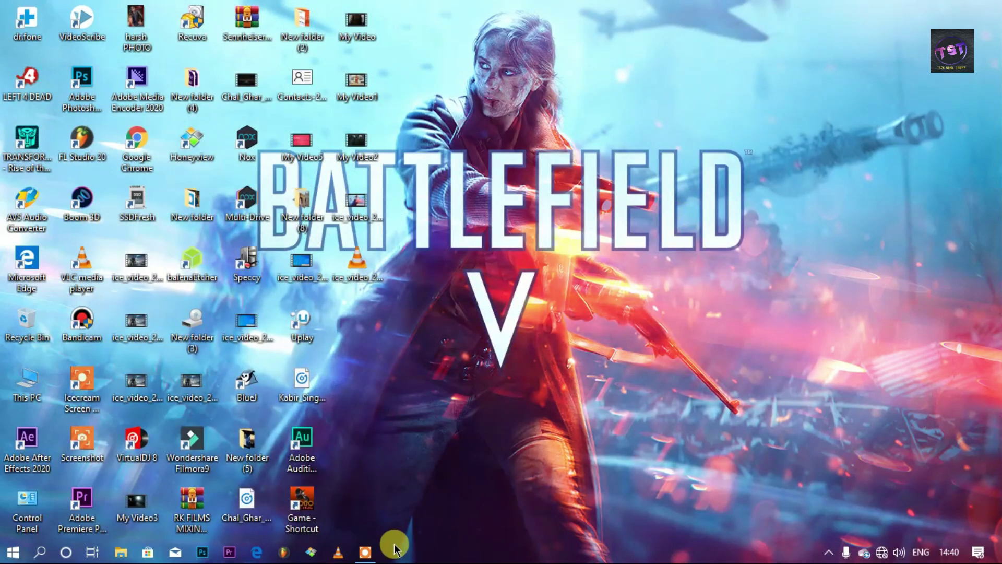
{"action": "left_click", "coordinate": [366, 549]}
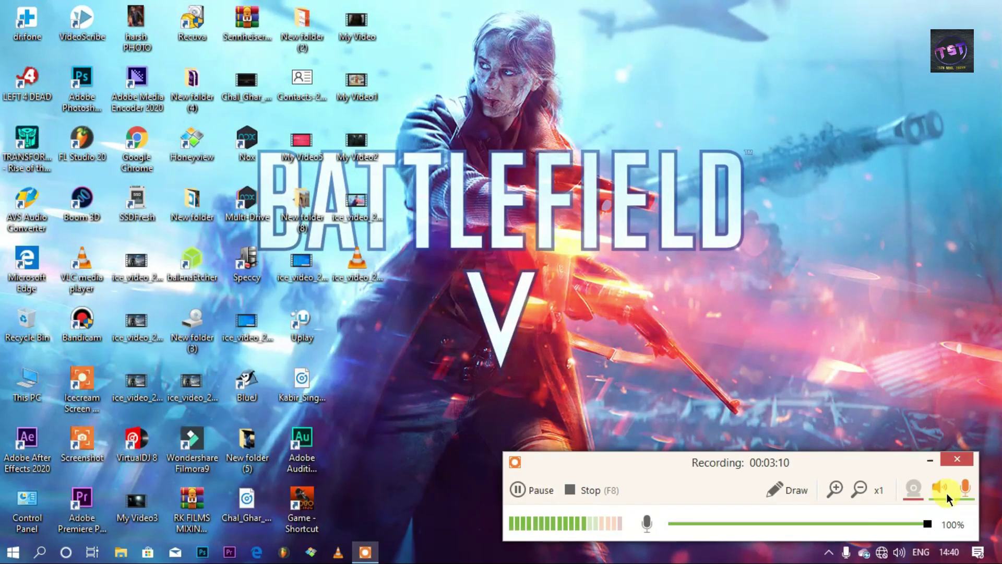